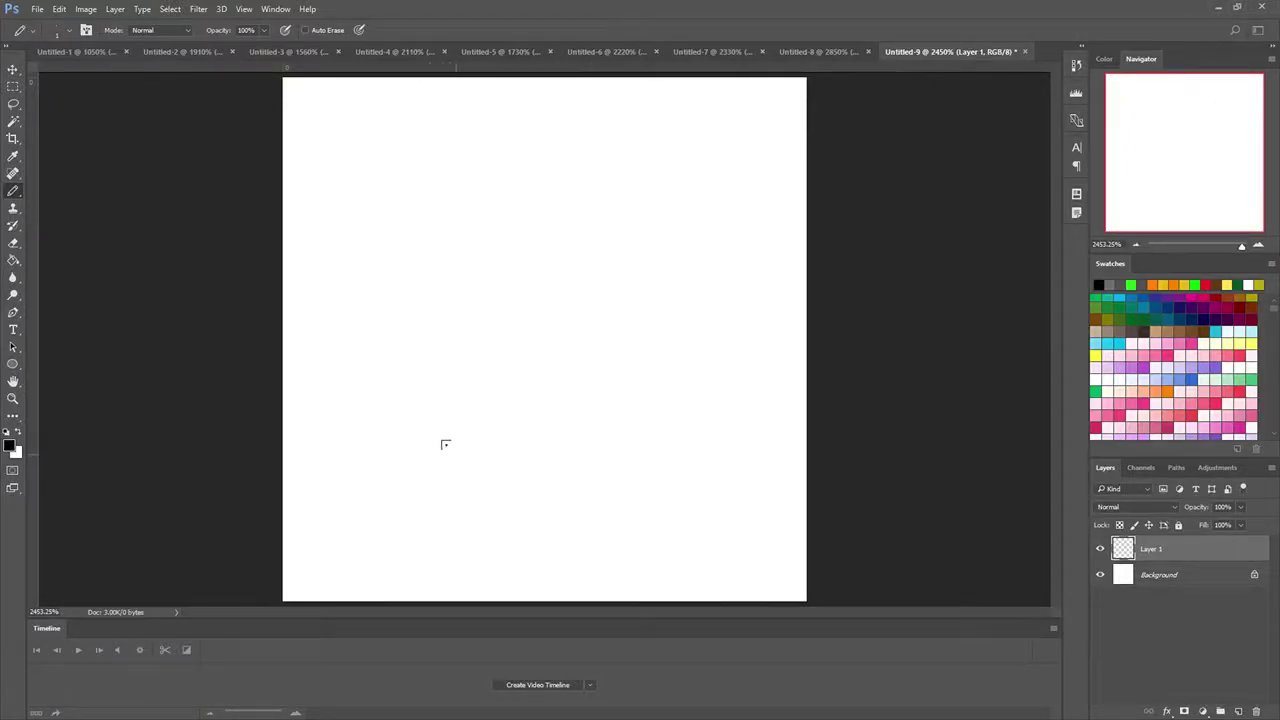
Draw the head's flat bottom line with pixel steps rising diagonally on both sides.
drag(463, 438, 608, 437)
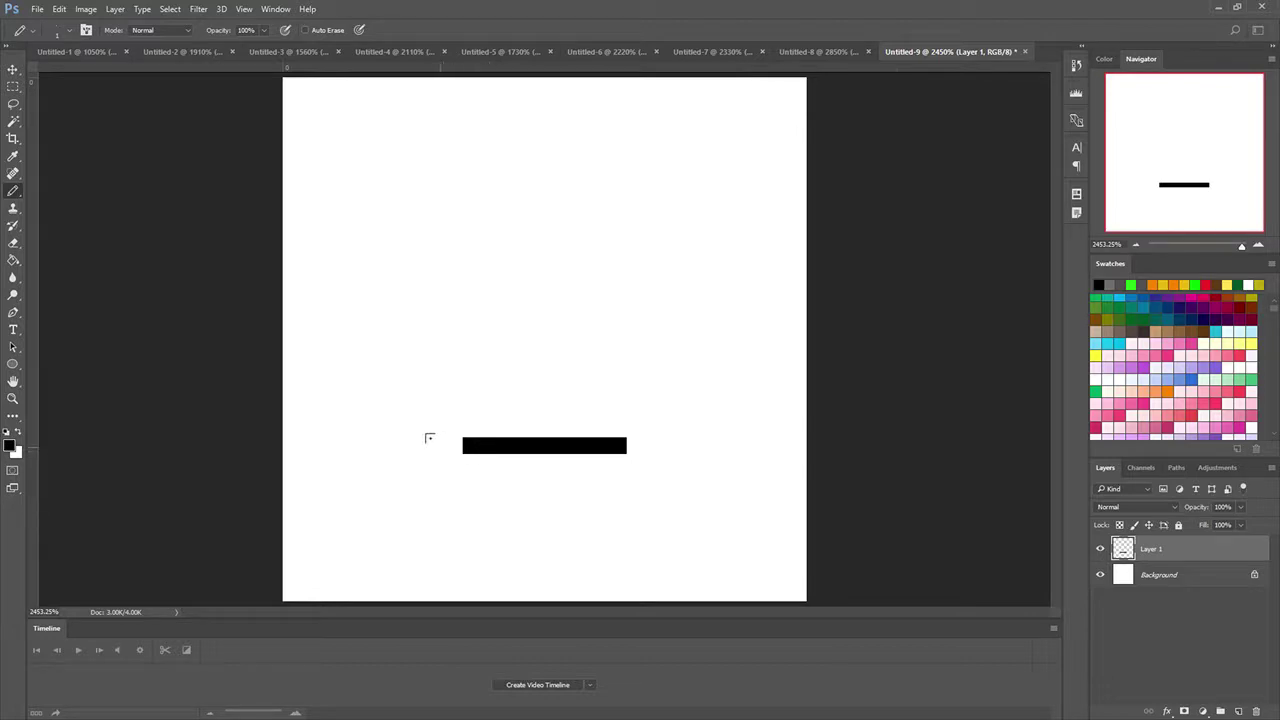
click(448, 427)
click(434, 412)
click(635, 429)
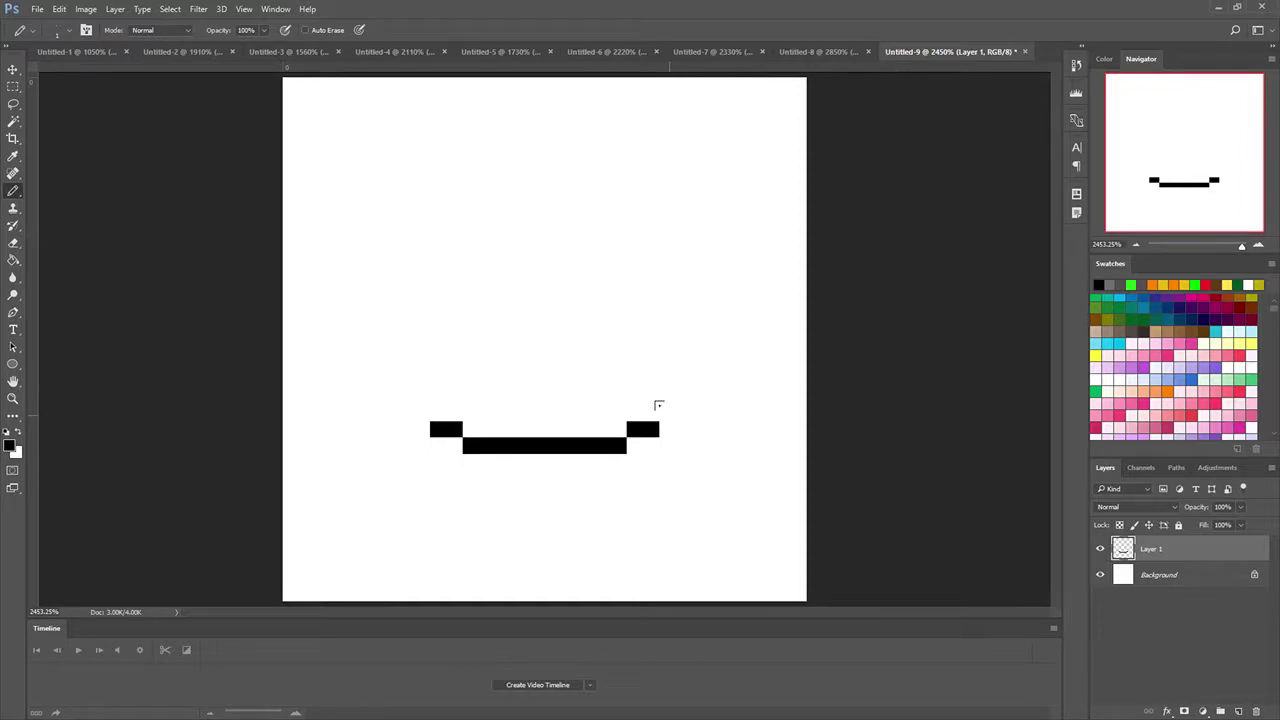
click(667, 412)
click(683, 397)
click(421, 412)
click(405, 397)
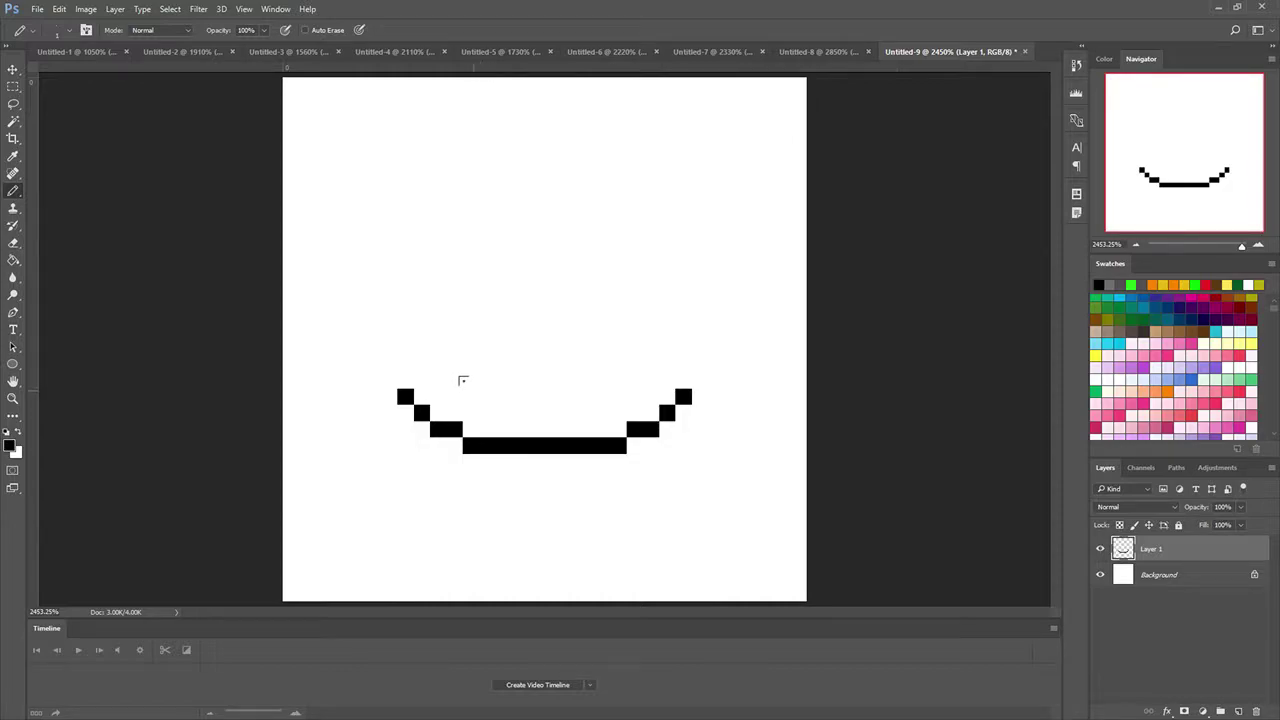
Continue the diagonal steps and raise vertical pixel columns up the left and right sides.
click(386, 376)
click(697, 376)
click(716, 363)
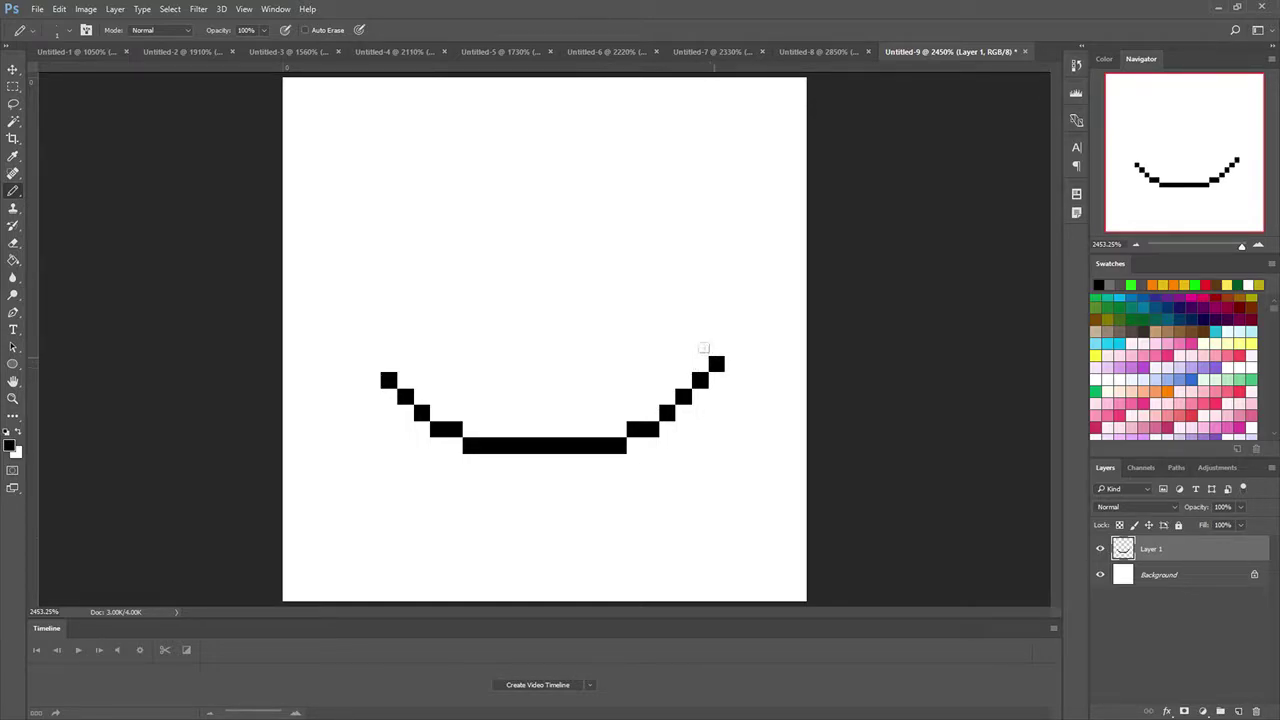
click(372, 364)
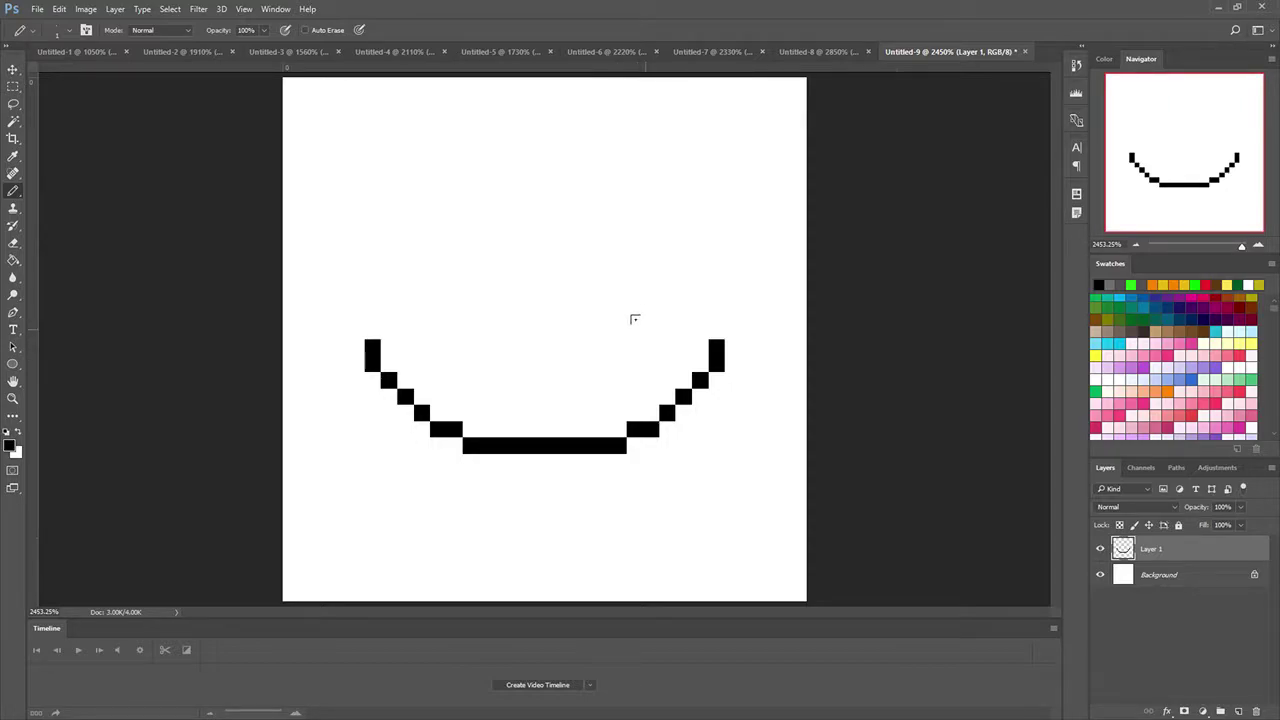
click(731, 331)
click(731, 315)
click(731, 284)
click(731, 250)
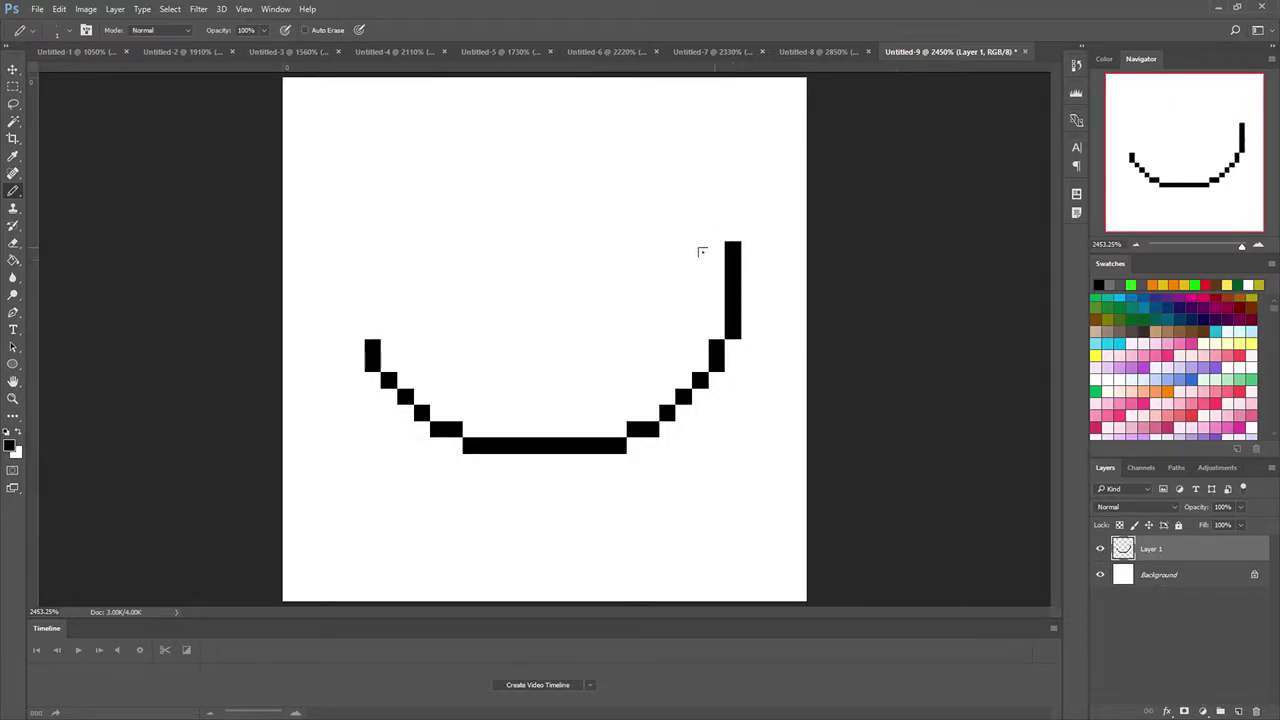
click(356, 332)
click(356, 300)
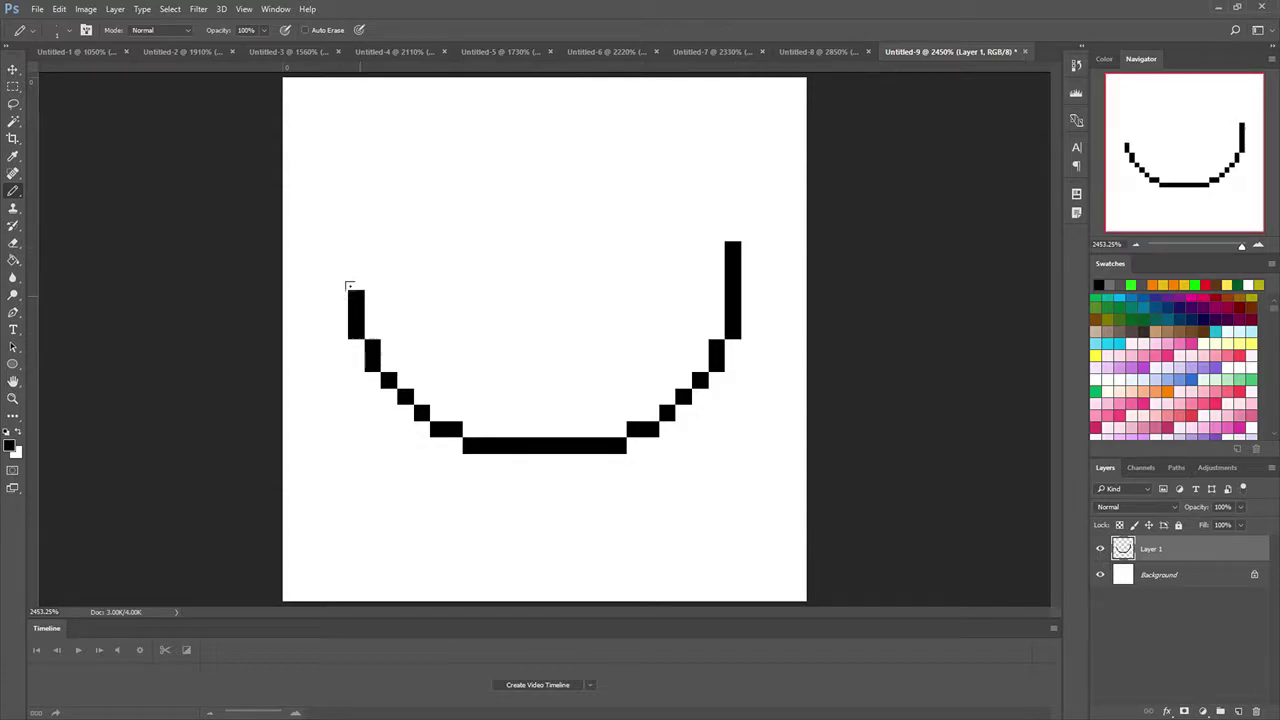
click(356, 265)
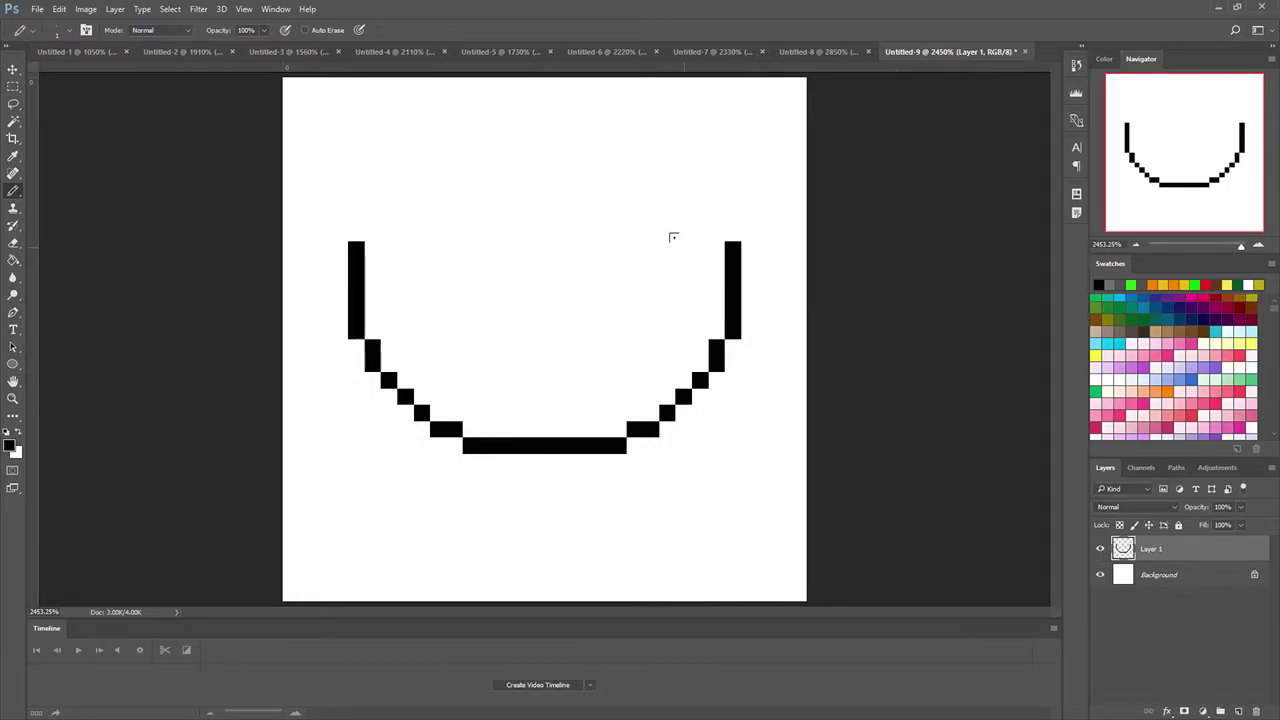
click(13, 69)
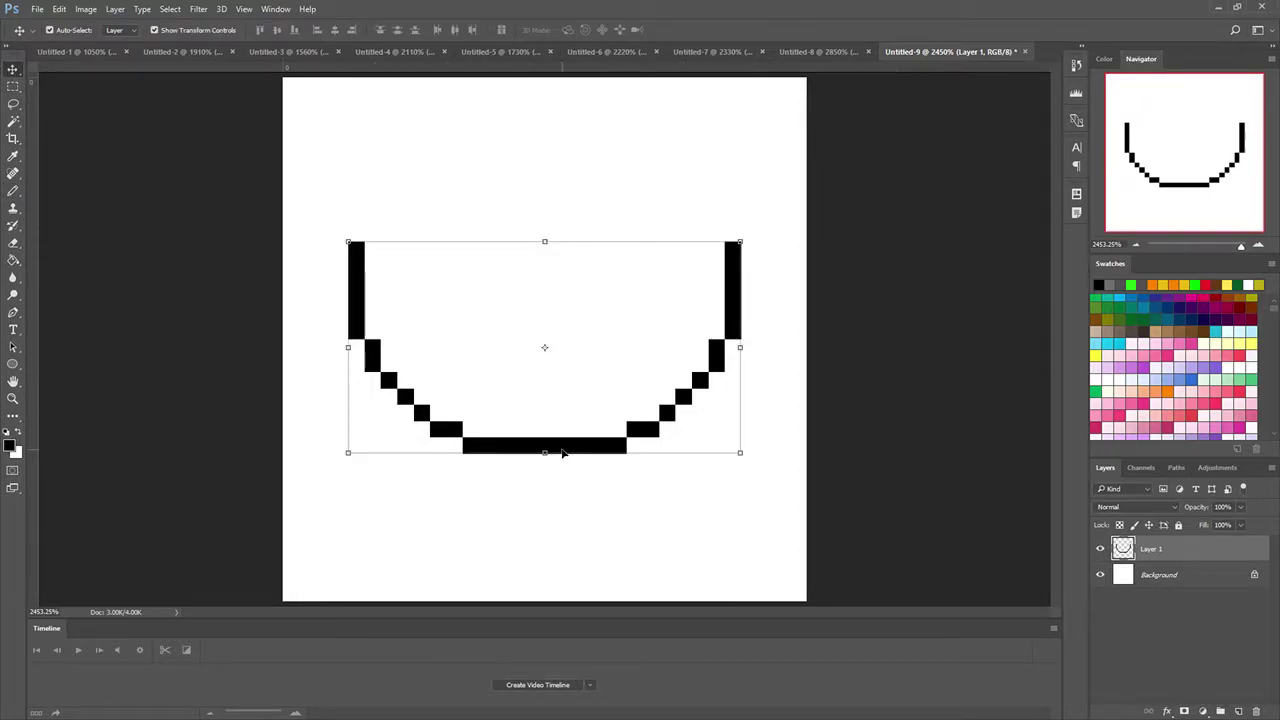
Move the outline lower on the canvas and add pixels extending both vertical sides upward.
drag(563, 448, 566, 544)
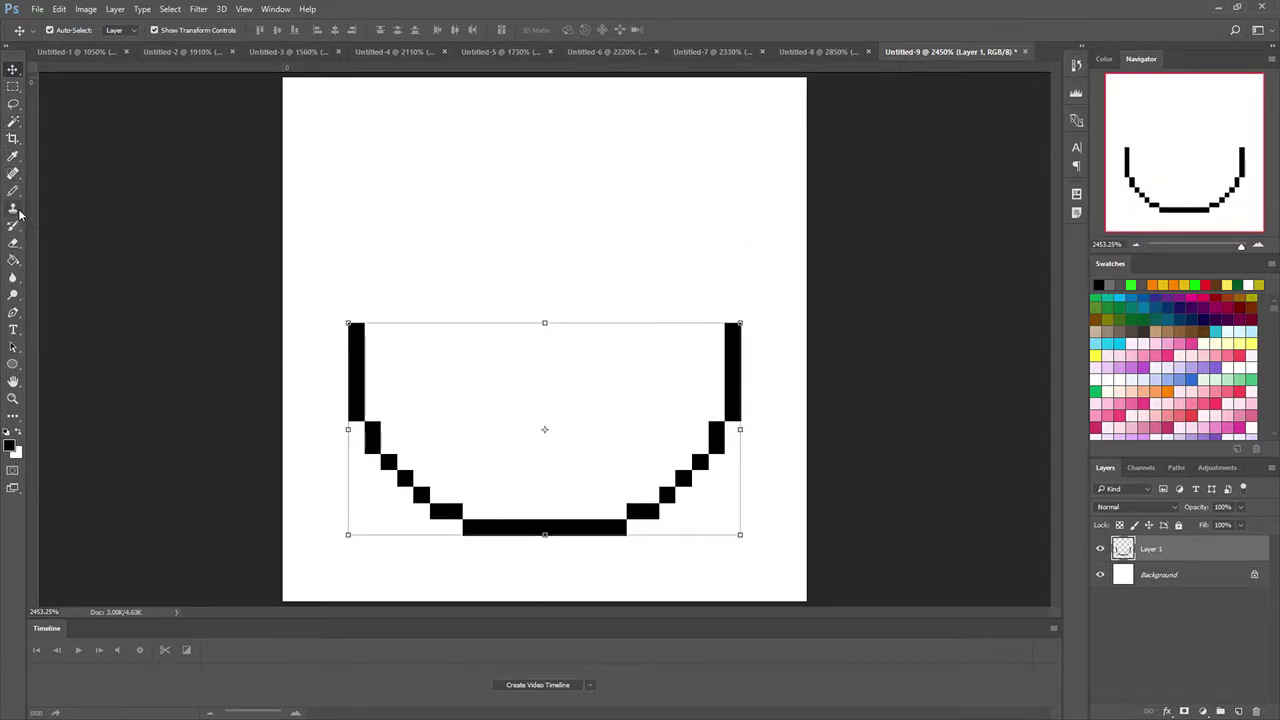
click(13, 190)
click(356, 298)
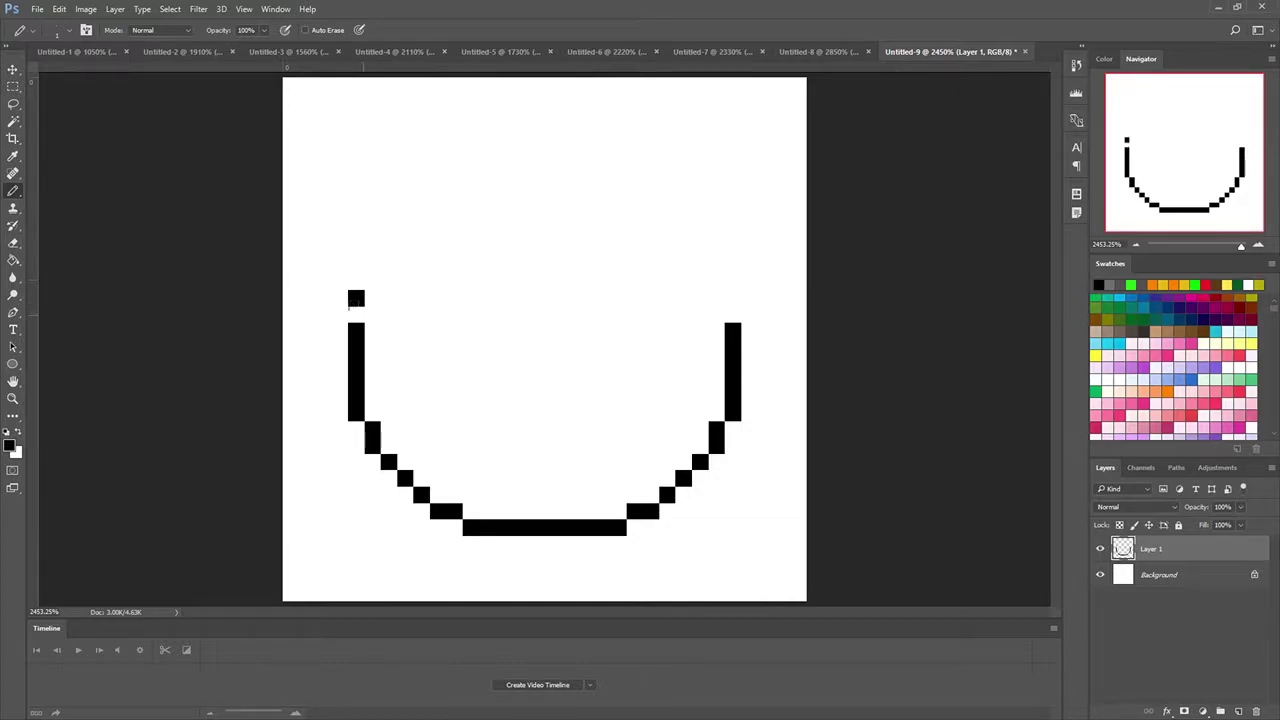
click(356, 314)
click(732, 314)
click(730, 265)
click(354, 280)
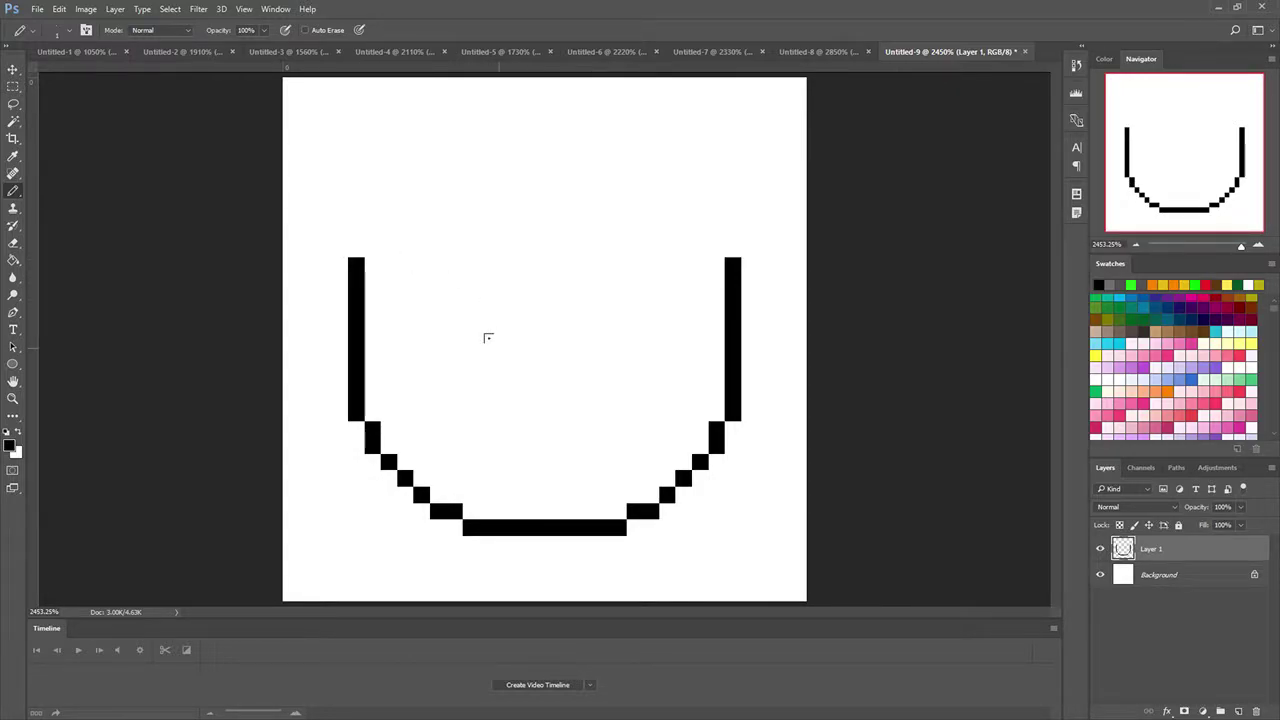
Shift the whole outline slightly further down.
click(13, 69)
drag(577, 531, 584, 563)
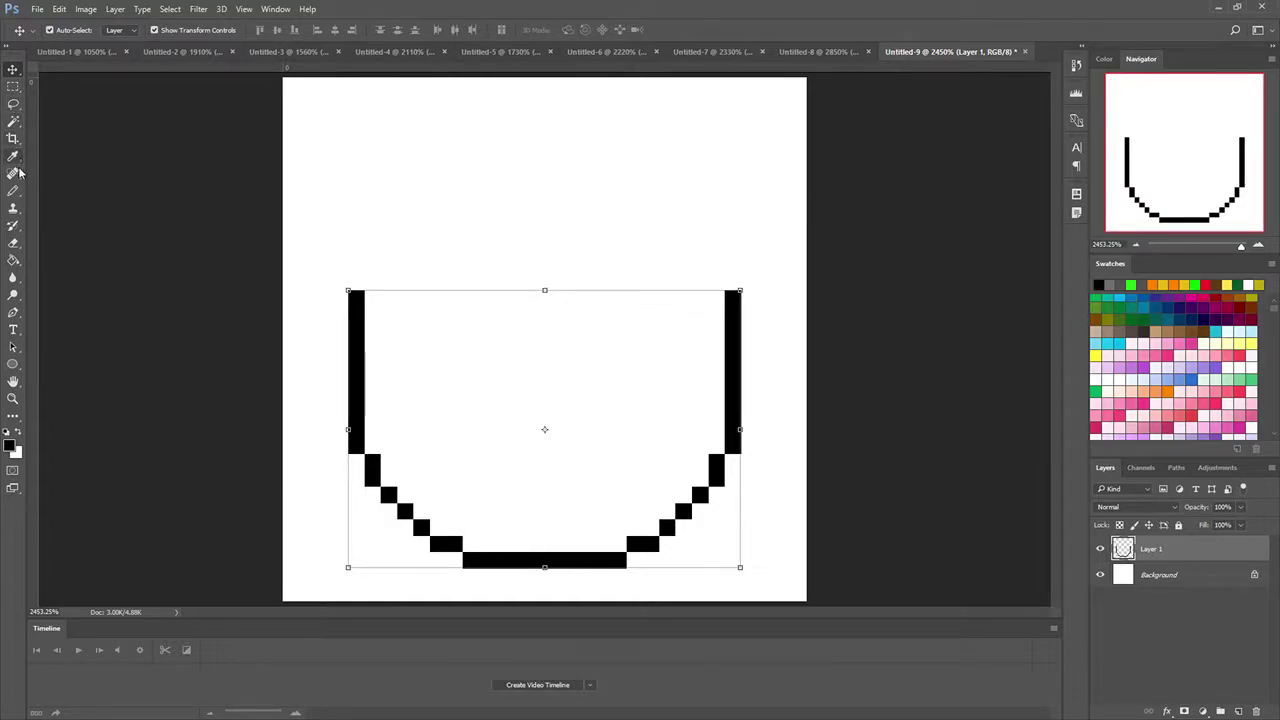
click(13, 190)
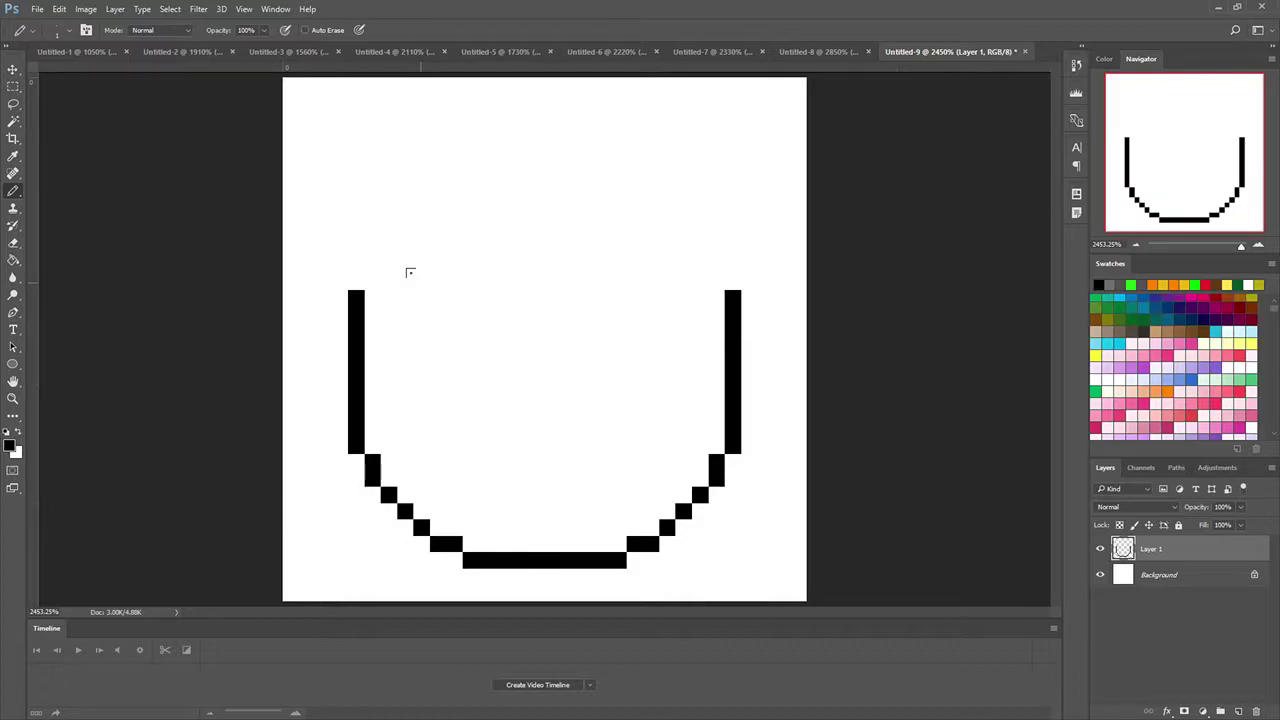
Extend the left and right side lines further up toward the top of the head.
click(346, 274)
drag(342, 271, 342, 226)
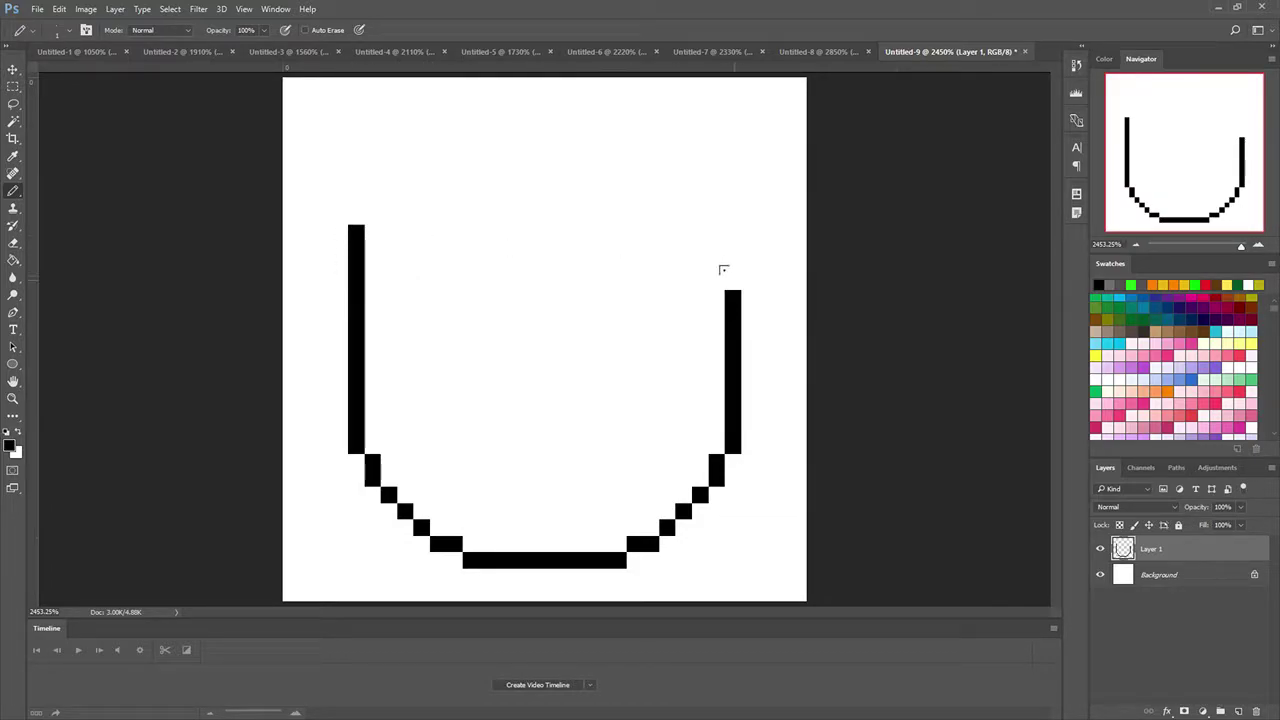
drag(723, 270, 718, 222)
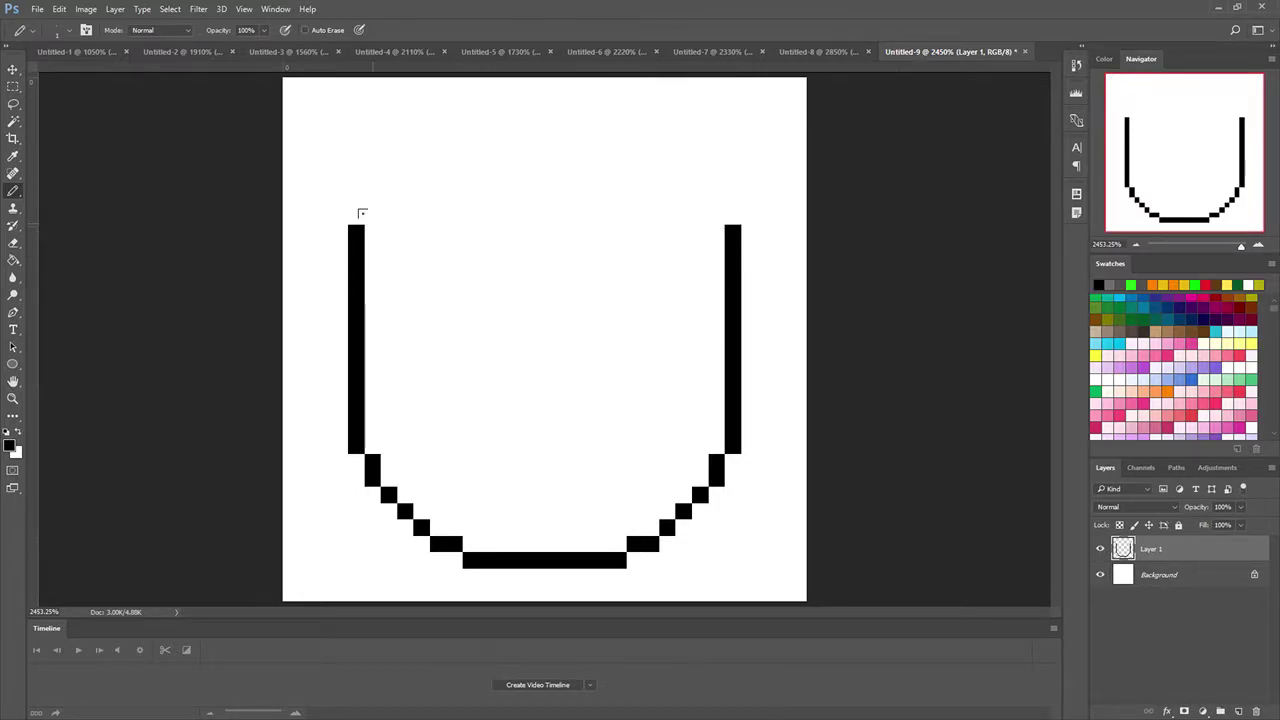
drag(362, 208, 362, 162)
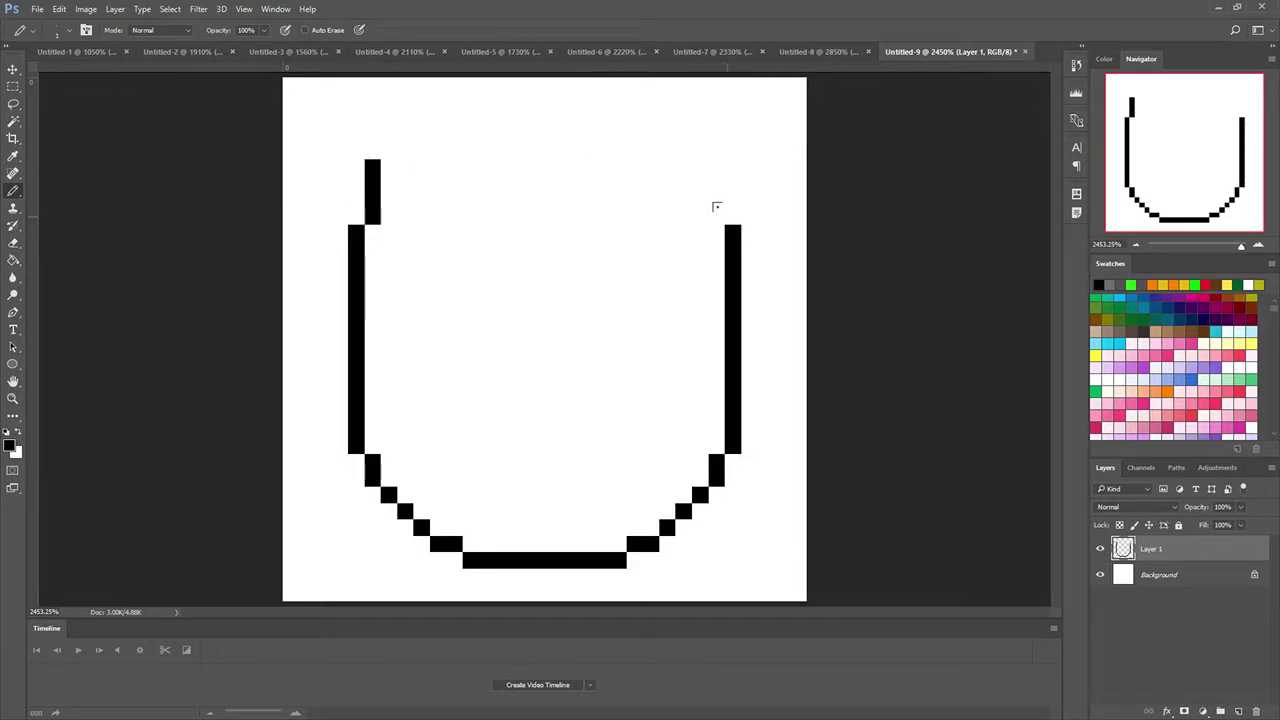
drag(712, 212, 706, 194)
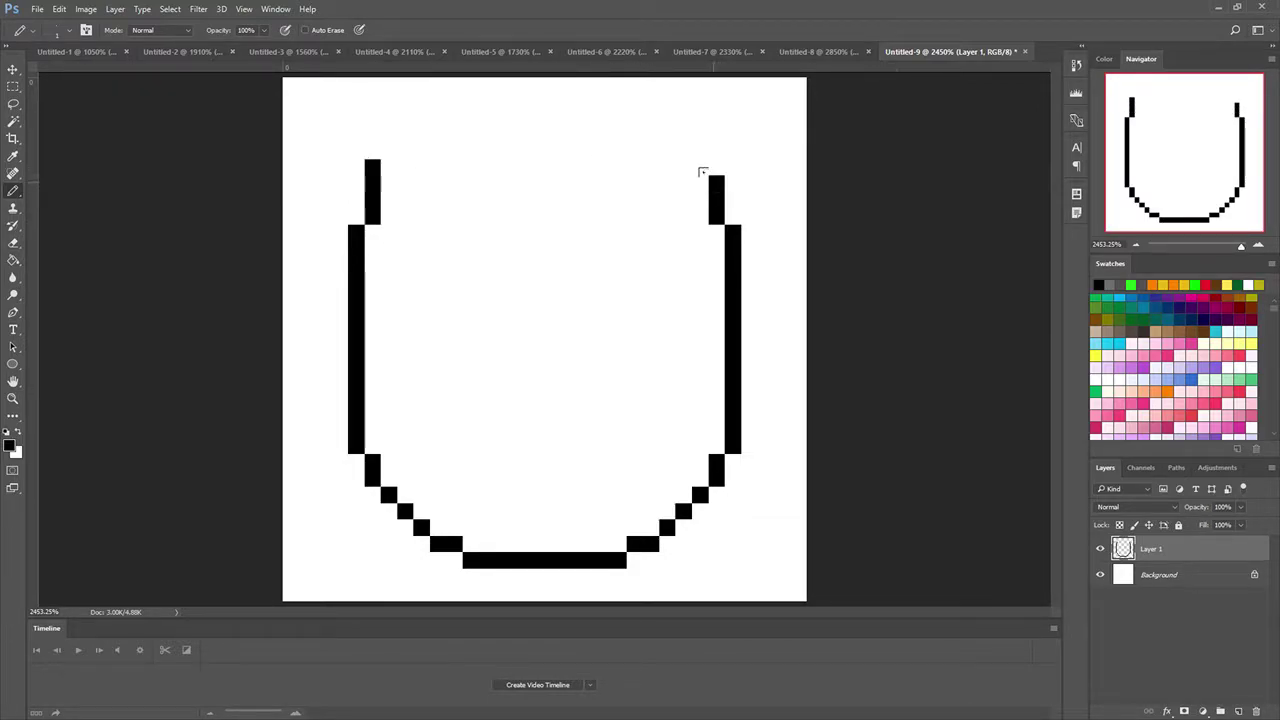
click(706, 164)
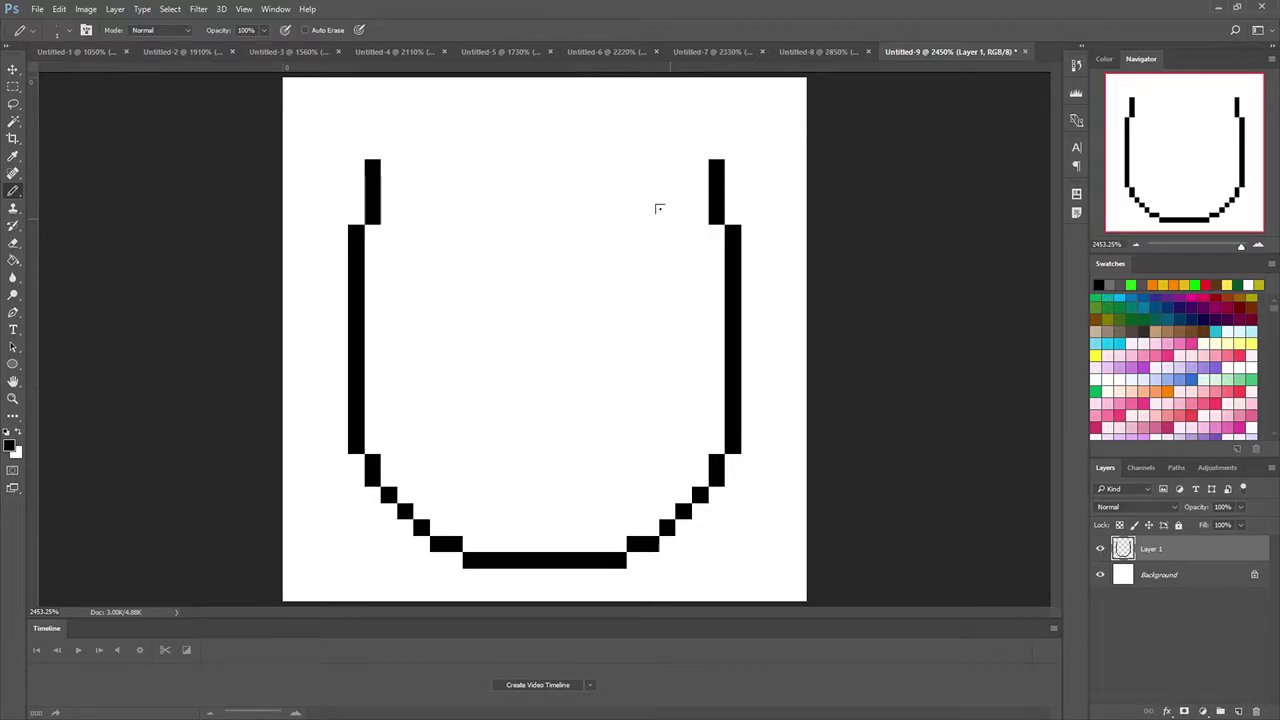
Step both sides diagonally inward and draw a flat line closing the top of the head.
click(699, 150)
click(684, 118)
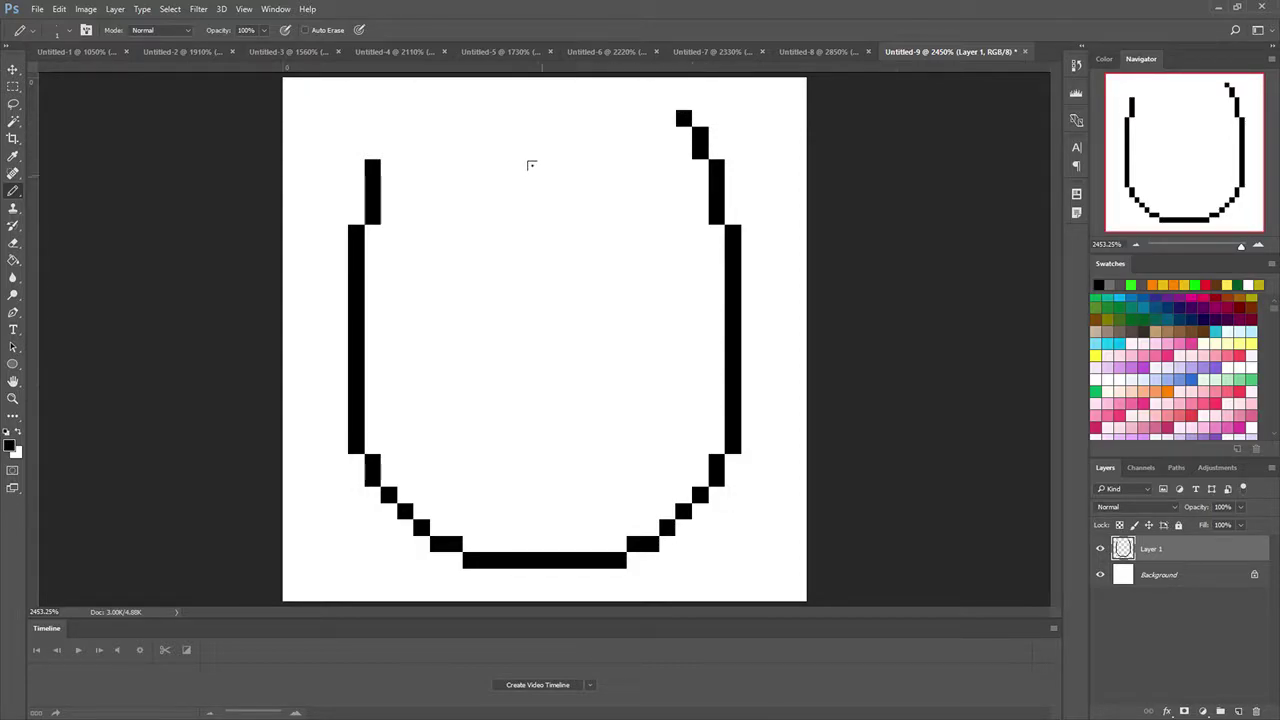
click(389, 151)
click(389, 135)
click(405, 118)
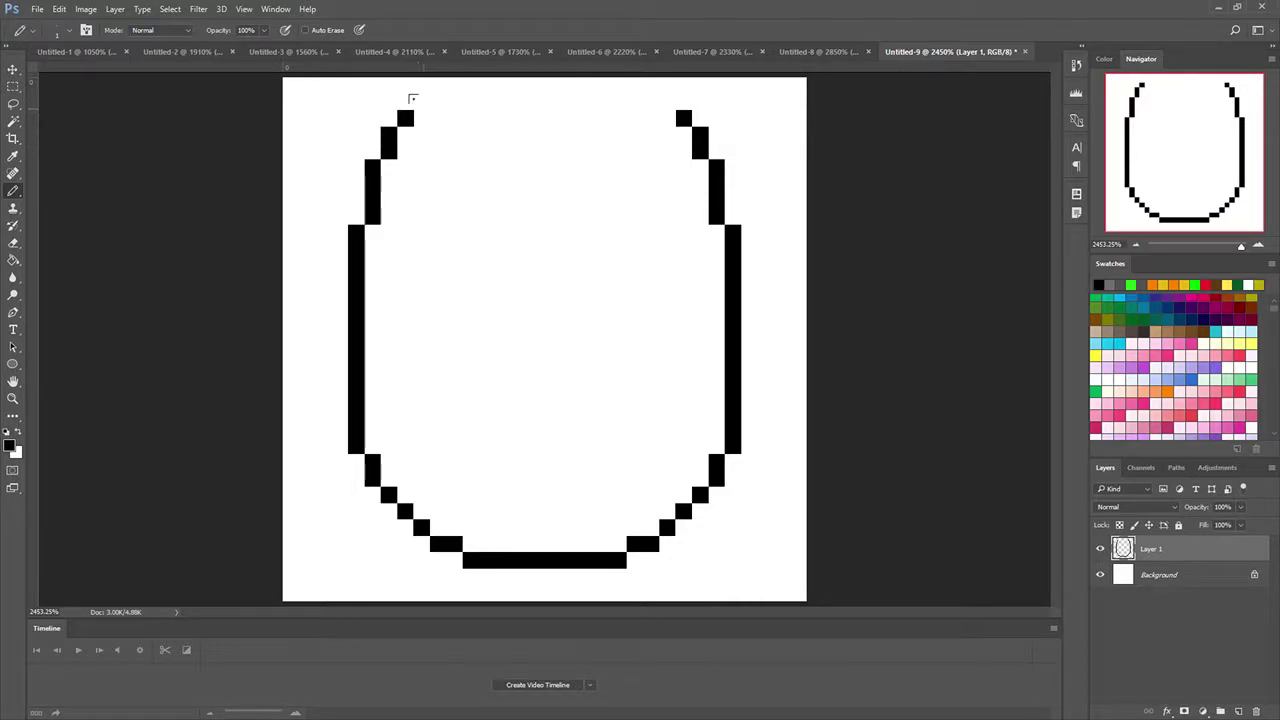
click(421, 102)
click(667, 102)
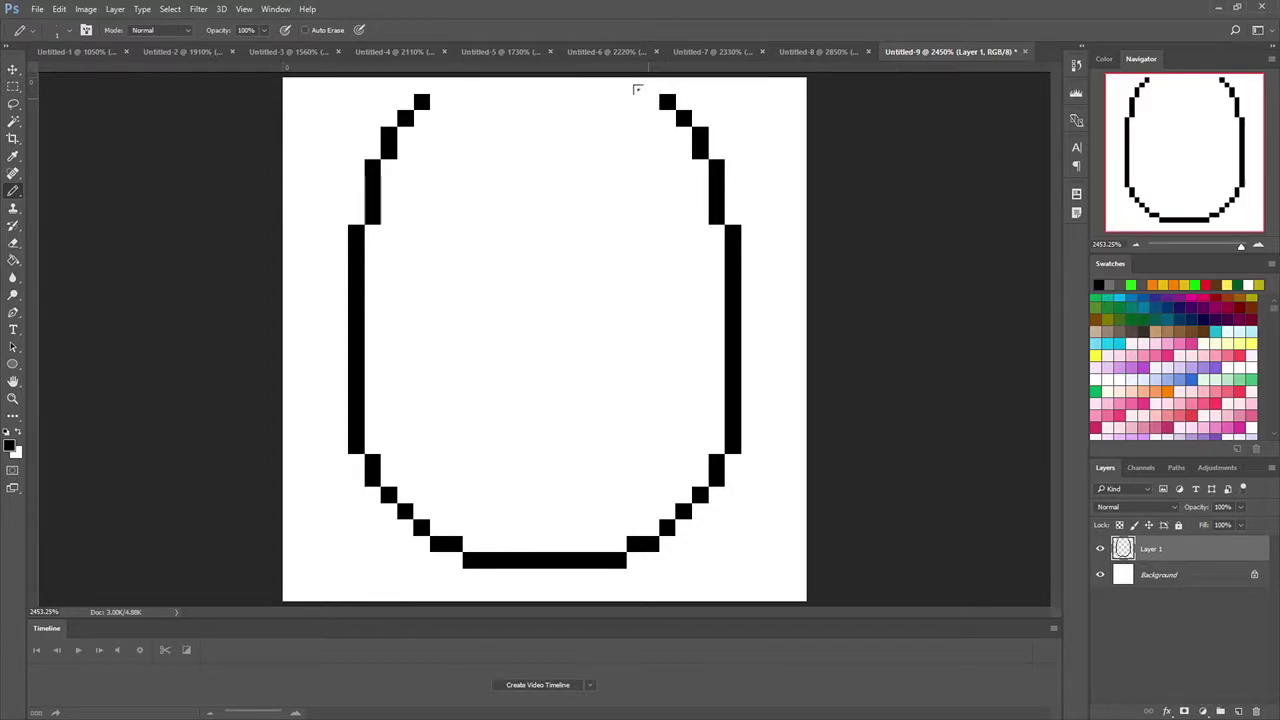
click(650, 102)
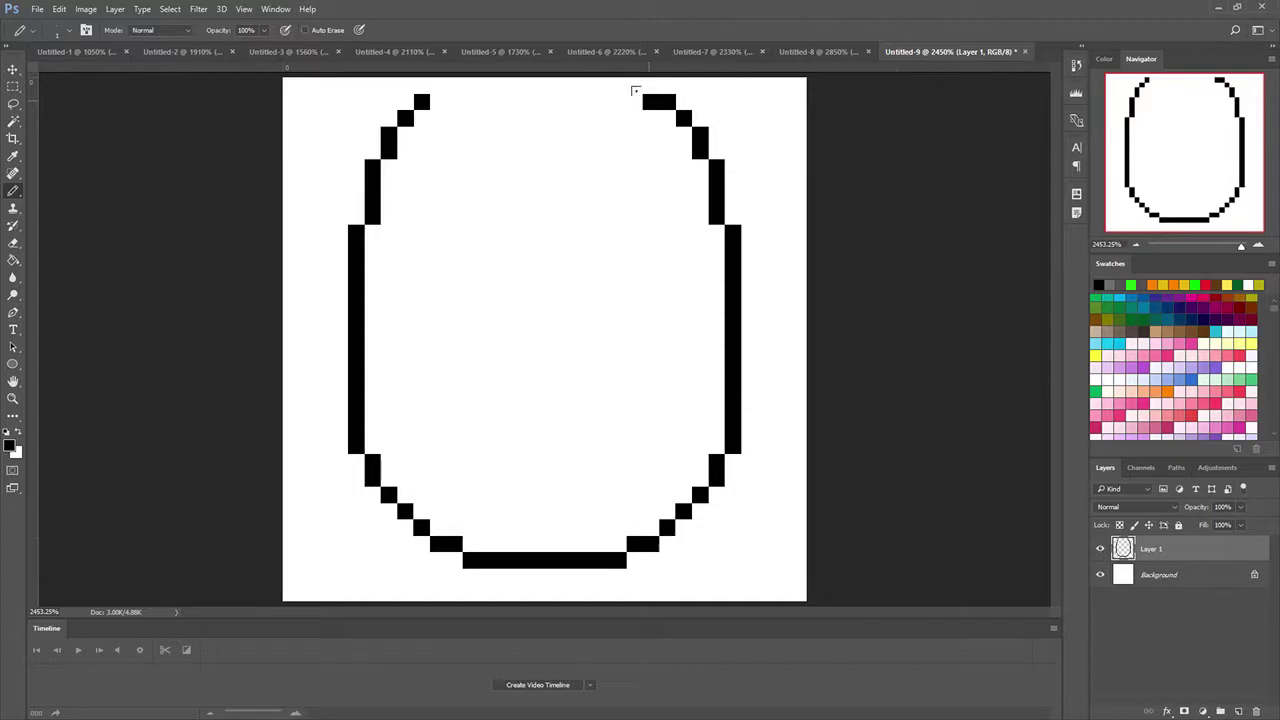
click(438, 102)
drag(436, 80, 618, 78)
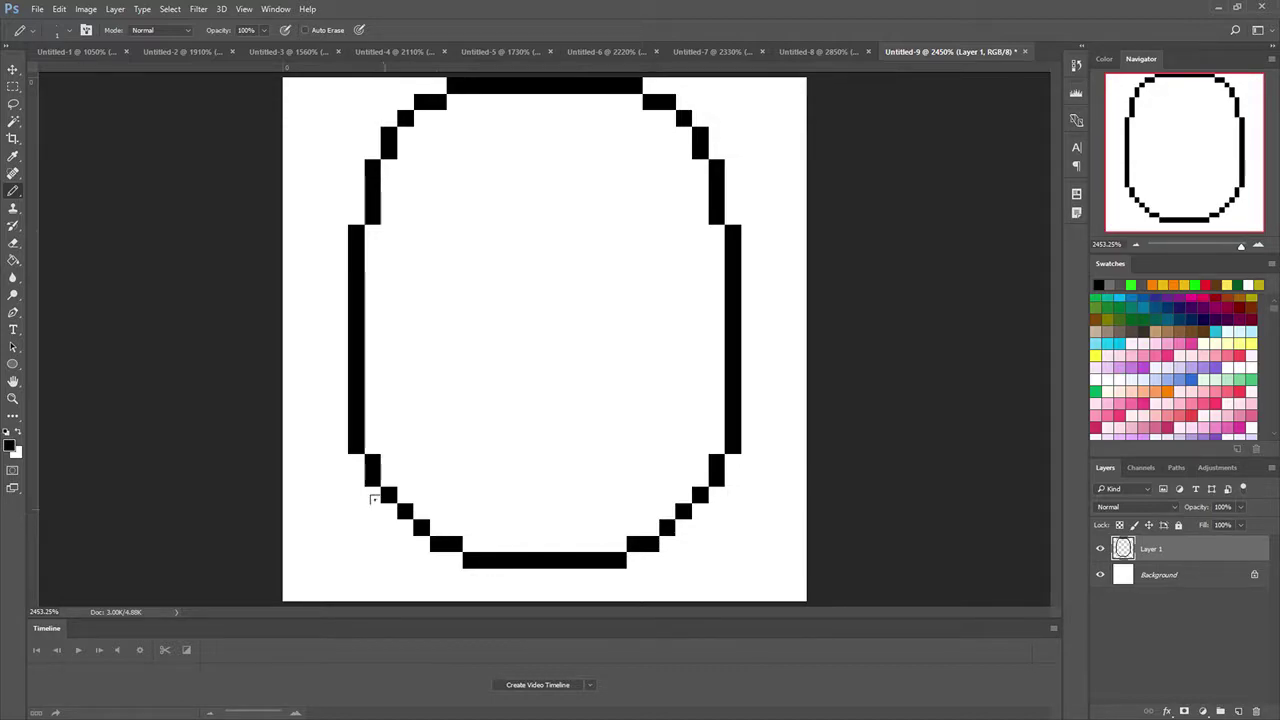
Build stepped pixel shoulder lines sloping outward from both lower sides, undoing a stray stroke.
drag(385, 511, 356, 528)
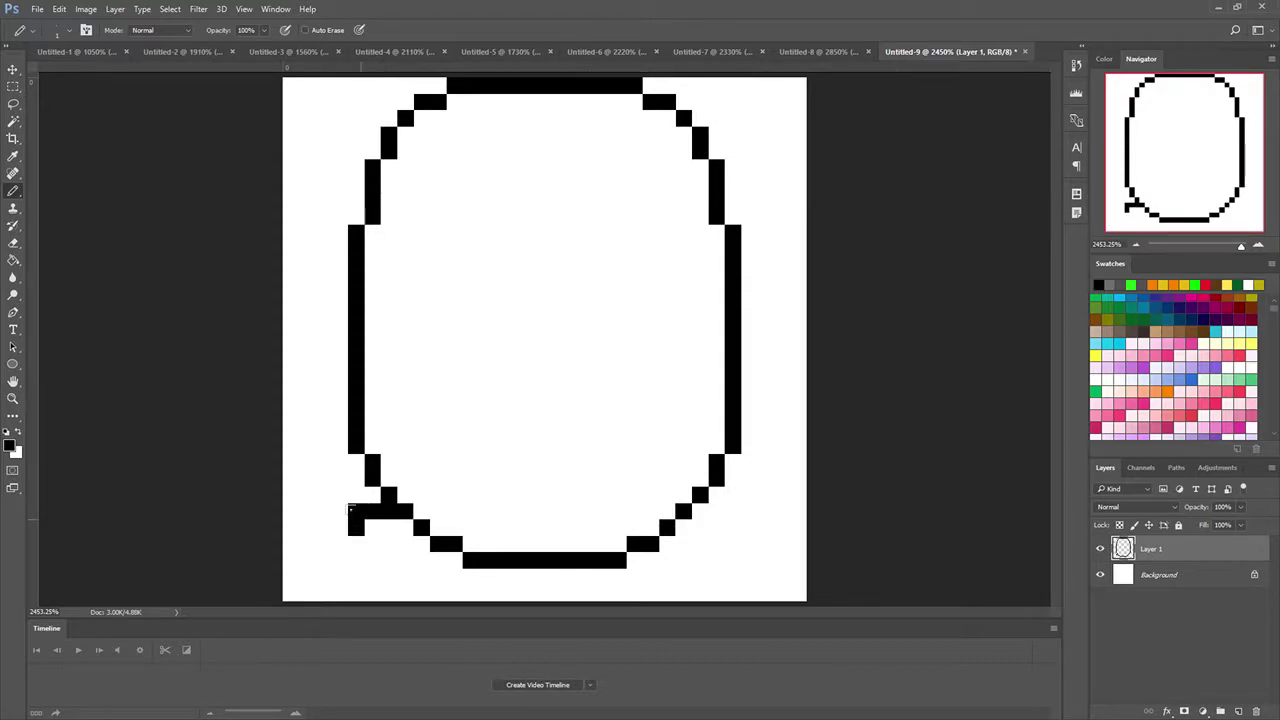
key(ctrl+z)
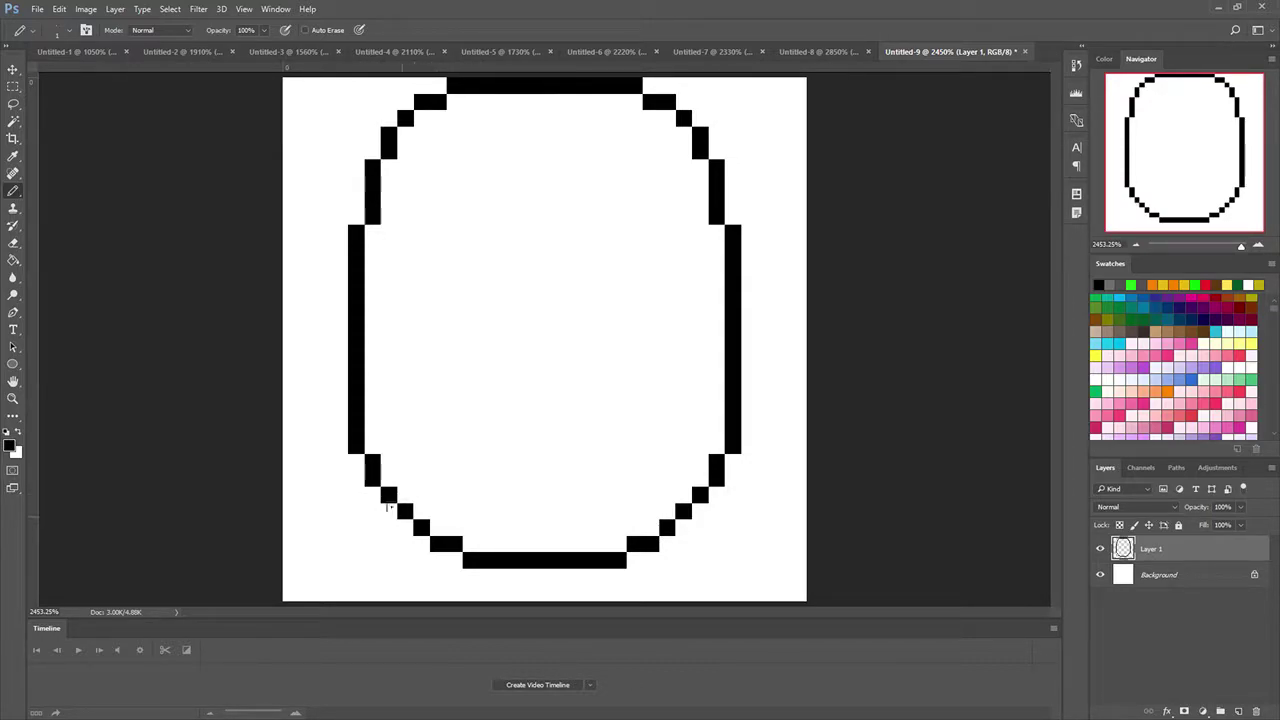
click(388, 510)
drag(690, 494, 697, 501)
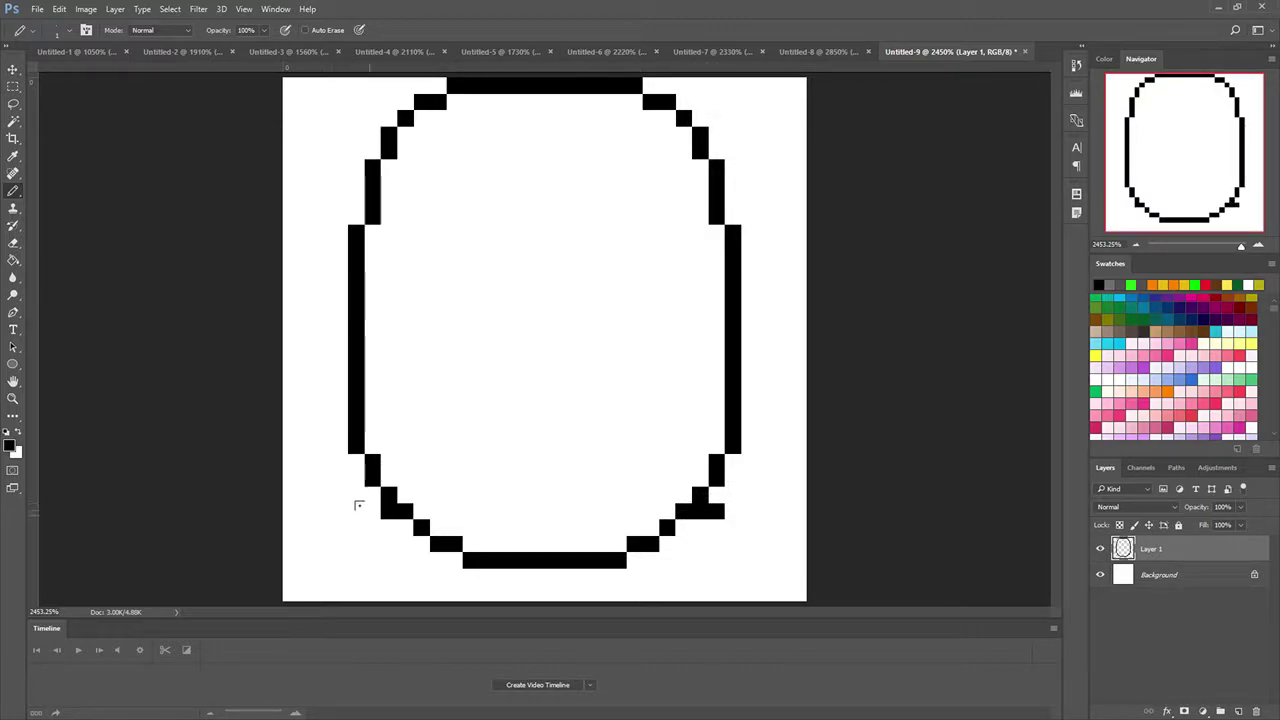
click(372, 510)
click(732, 512)
click(356, 512)
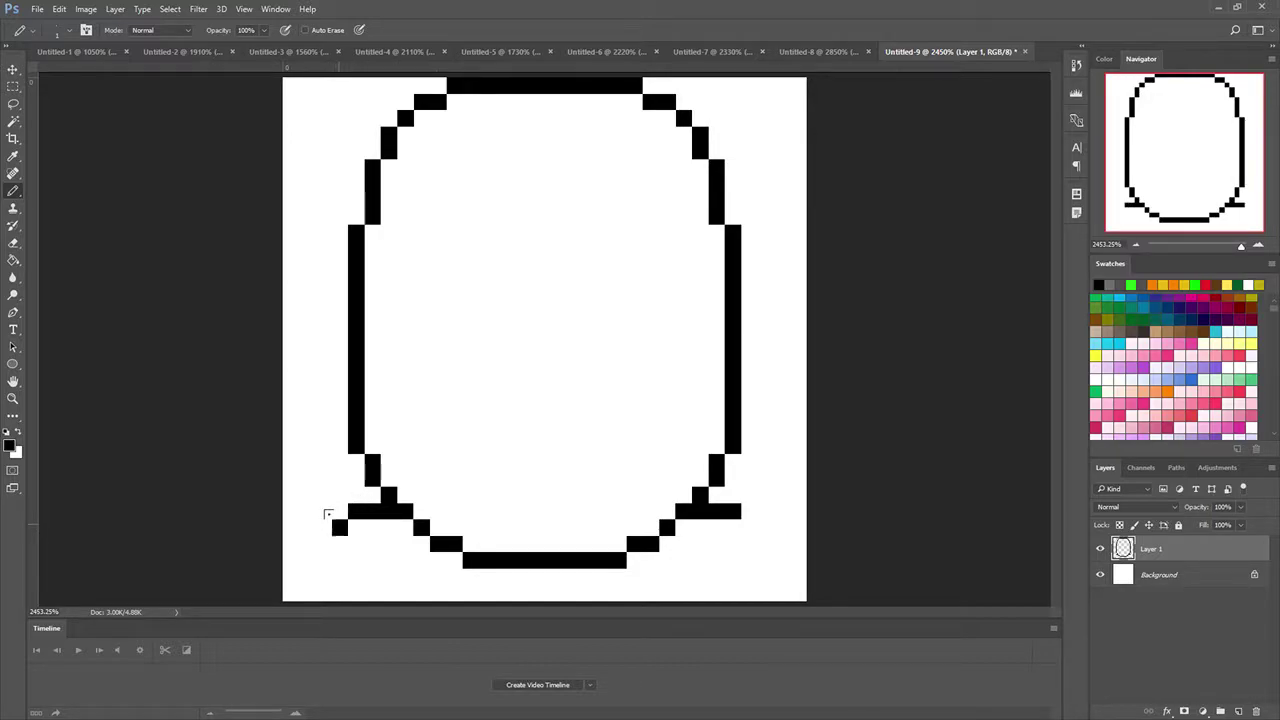
click(323, 527)
click(748, 527)
click(781, 527)
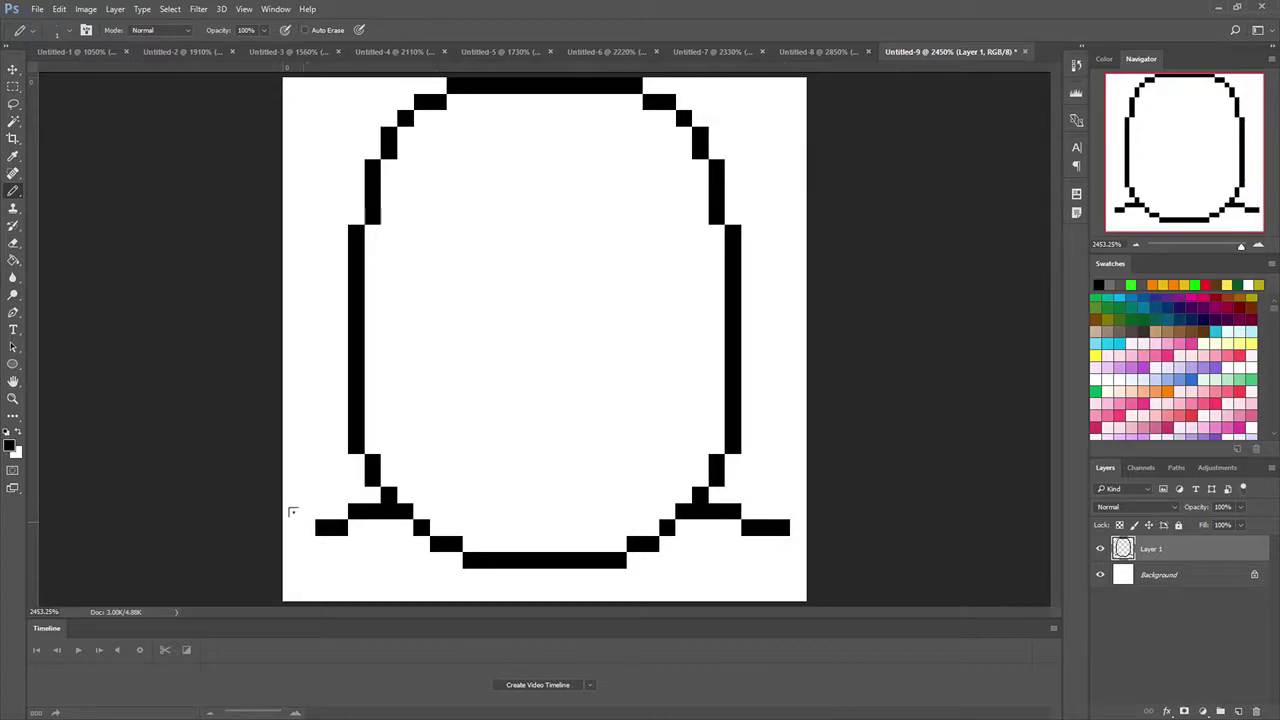
click(307, 527)
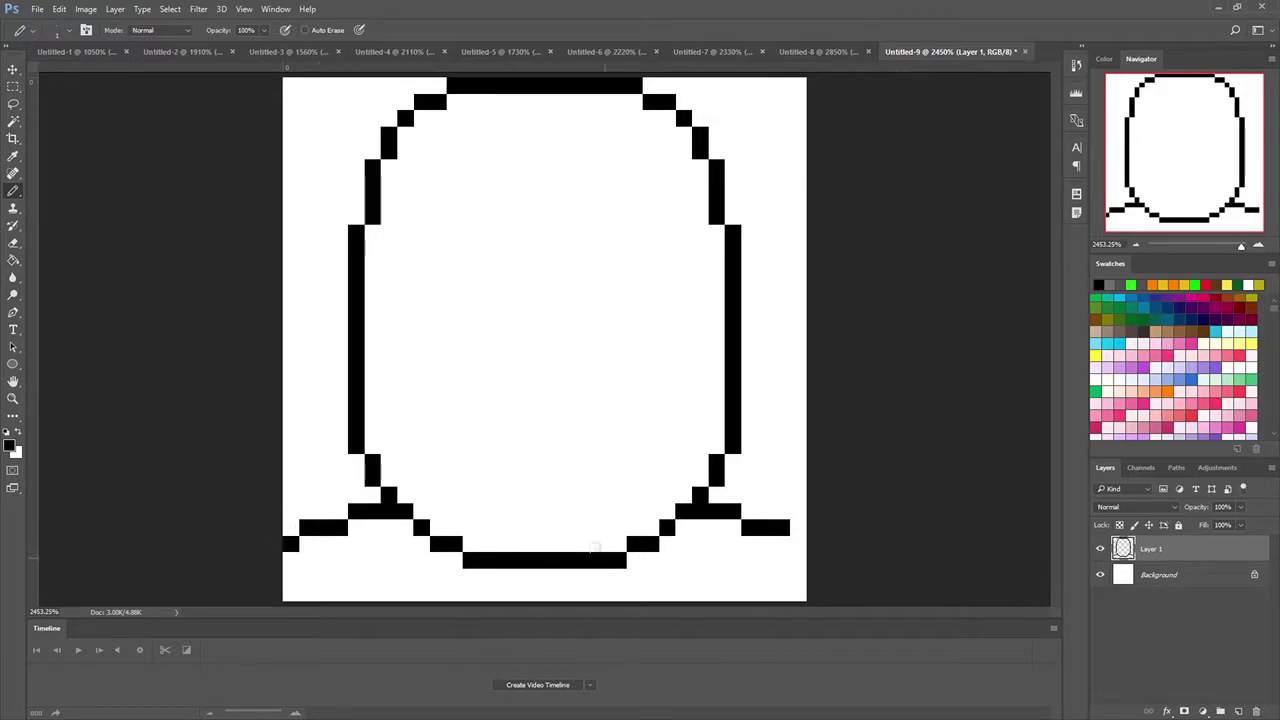
click(798, 544)
Place pixel columns below each side of the lower curve, forming neck lines down to the canvas bottom.
click(683, 543)
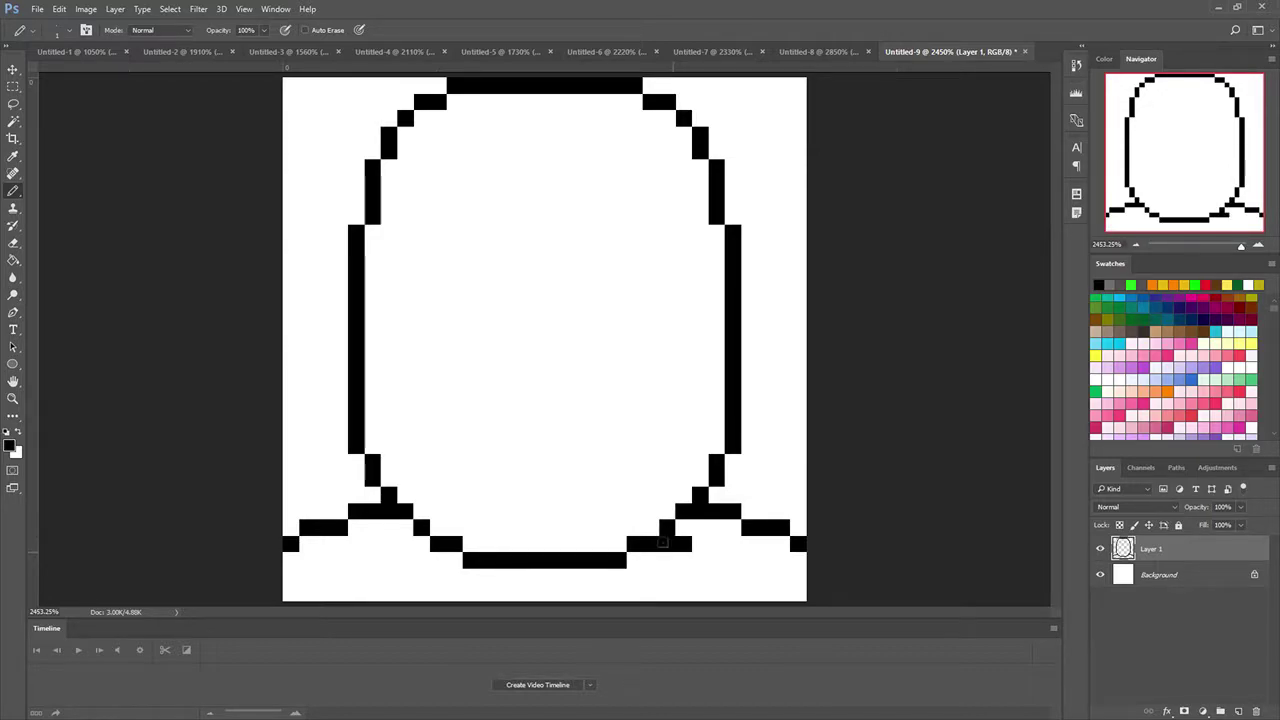
key(ctrl+z)
click(667, 544)
click(667, 560)
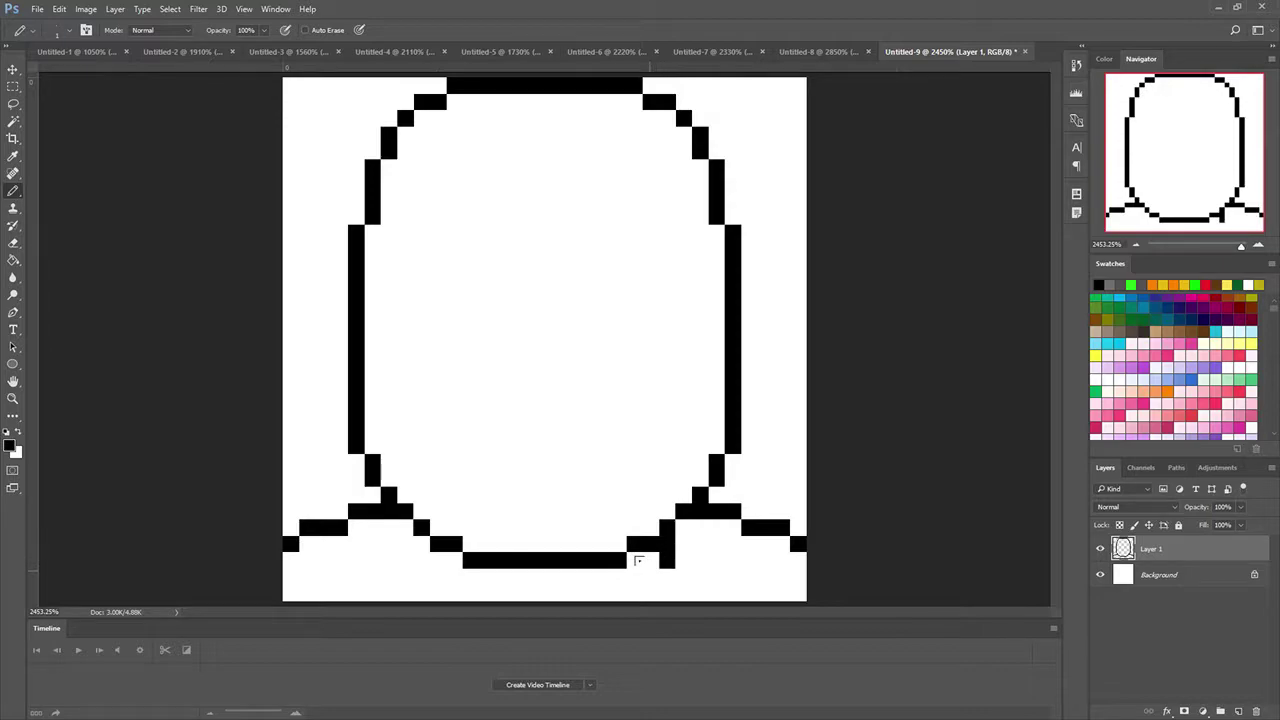
click(420, 543)
click(418, 558)
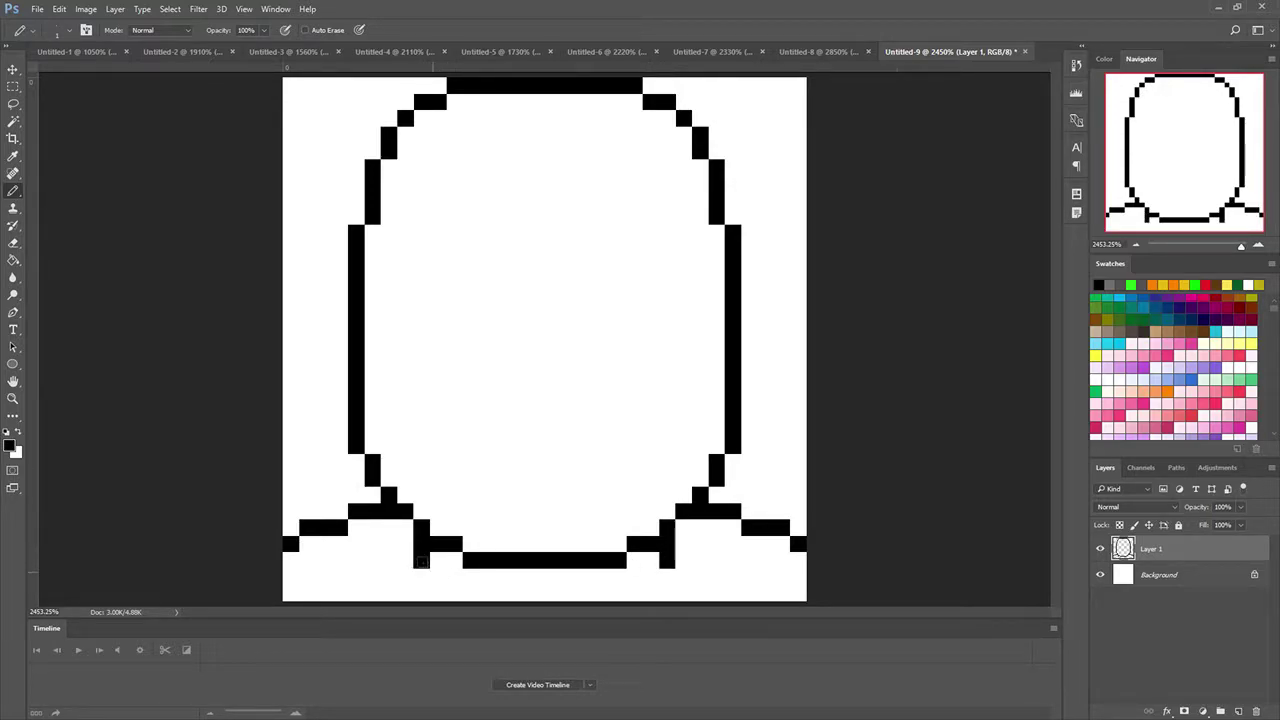
click(650, 576)
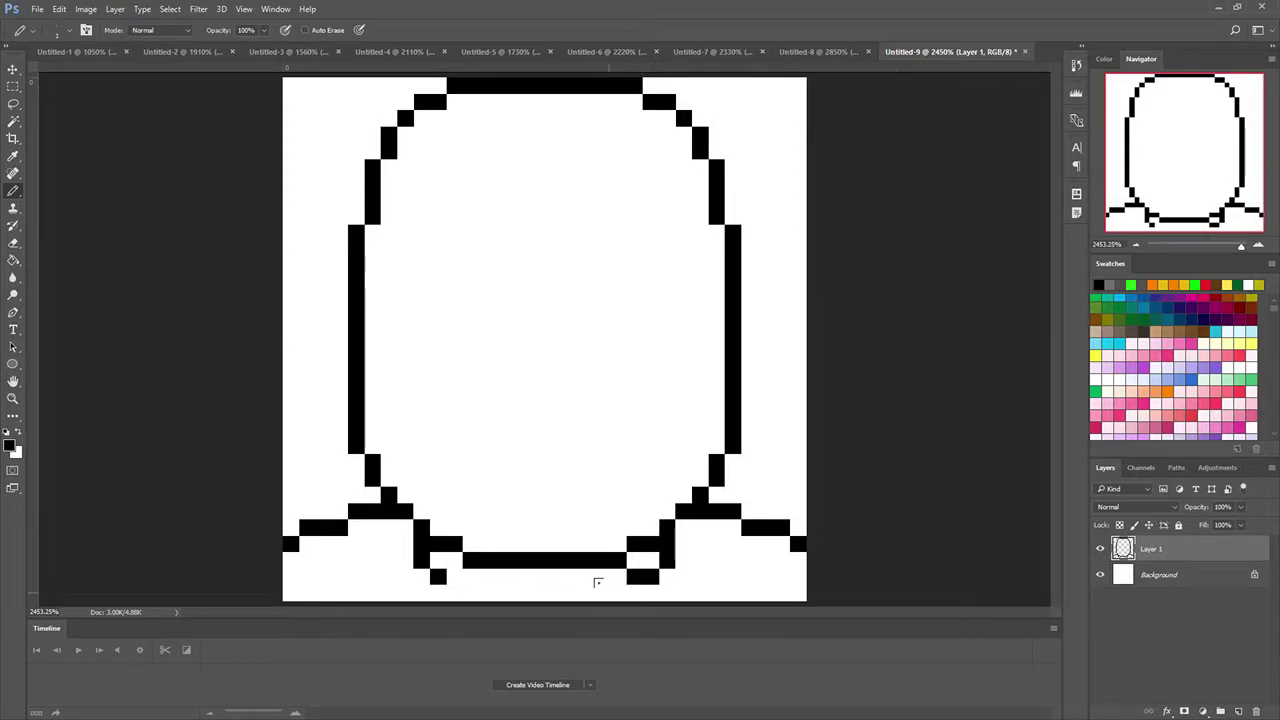
click(634, 576)
click(634, 576)
click(634, 576)
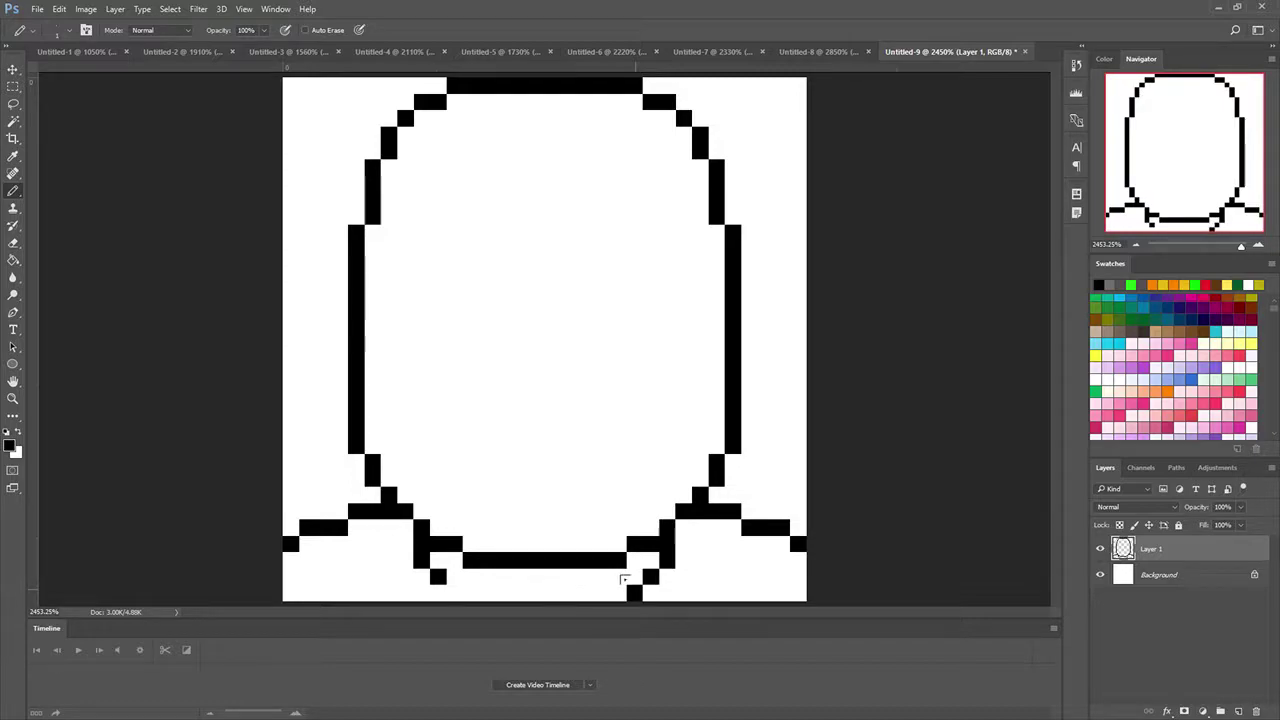
click(454, 592)
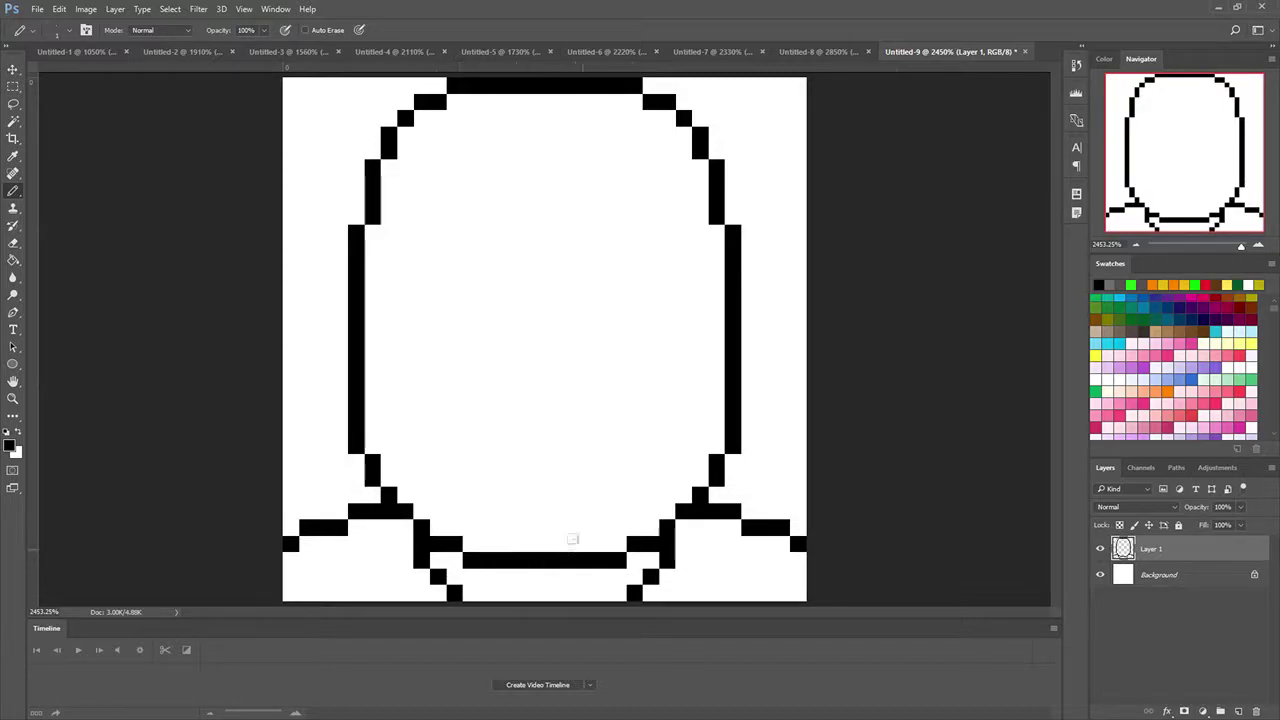